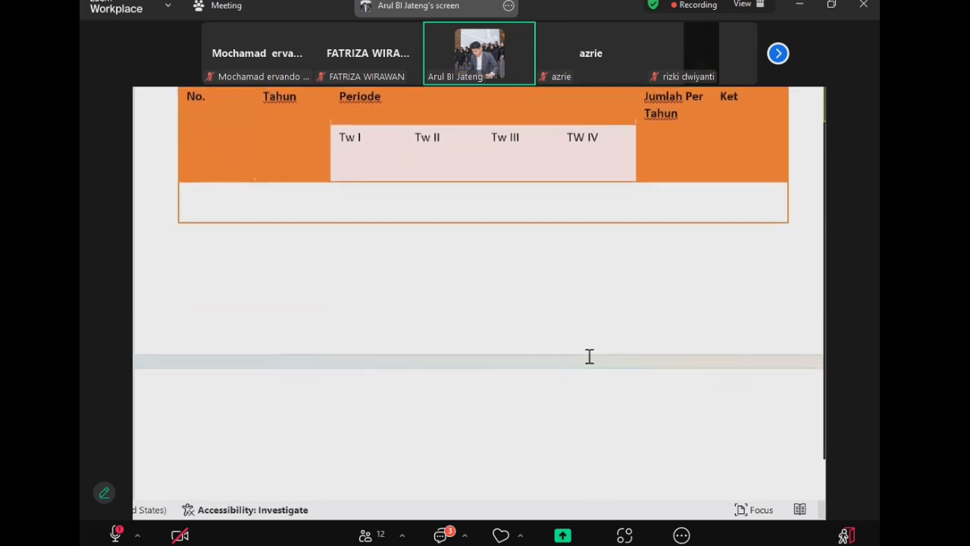
Enter "Peternakan wahyu" as the Nama Mitra in row 1 of the Kemitraan/Networking table.
scroll(590, 356, "up", 3)
scroll(589, 356, "up", 1)
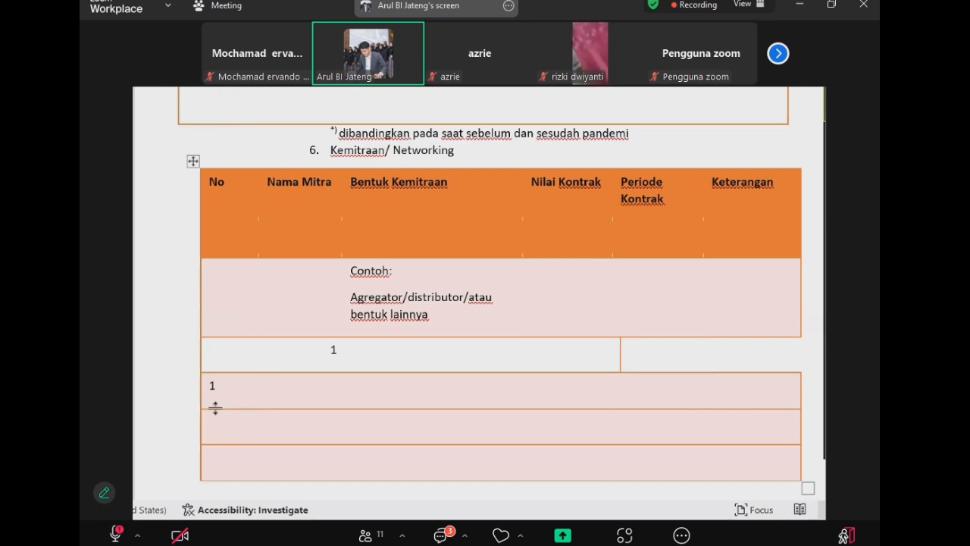
double_click(262, 388)
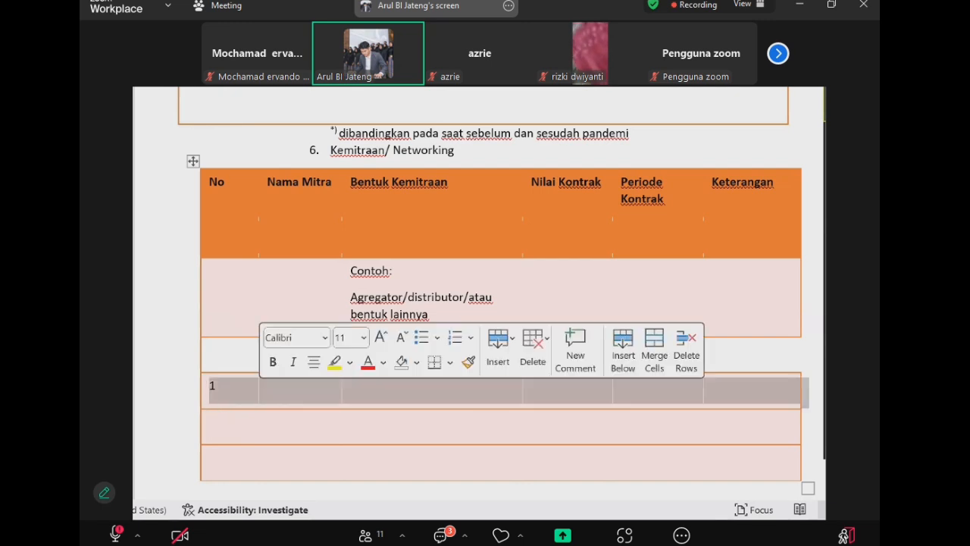
left_click(296, 389)
type("jjj")
key("BackSpace")
key("BackSpace")
key("BackSpace")
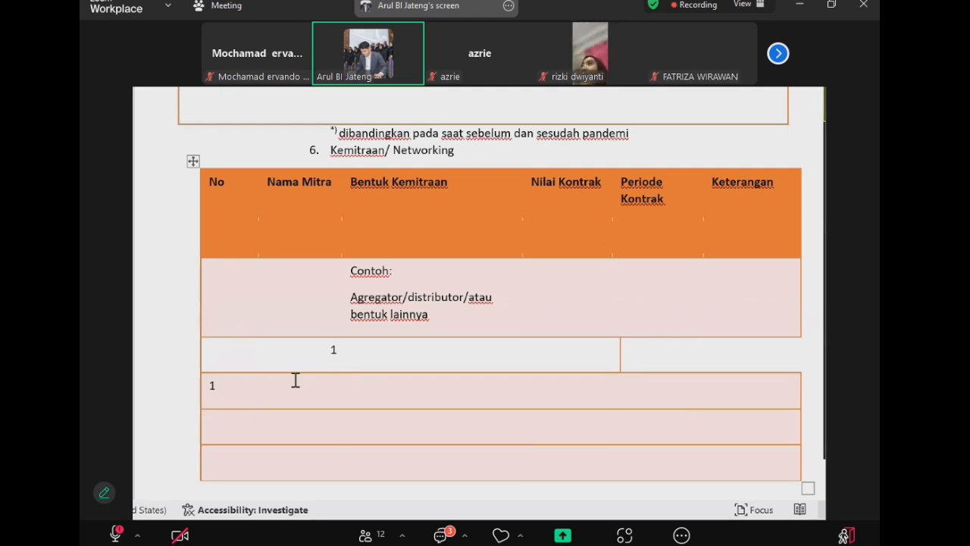
type("Peter")
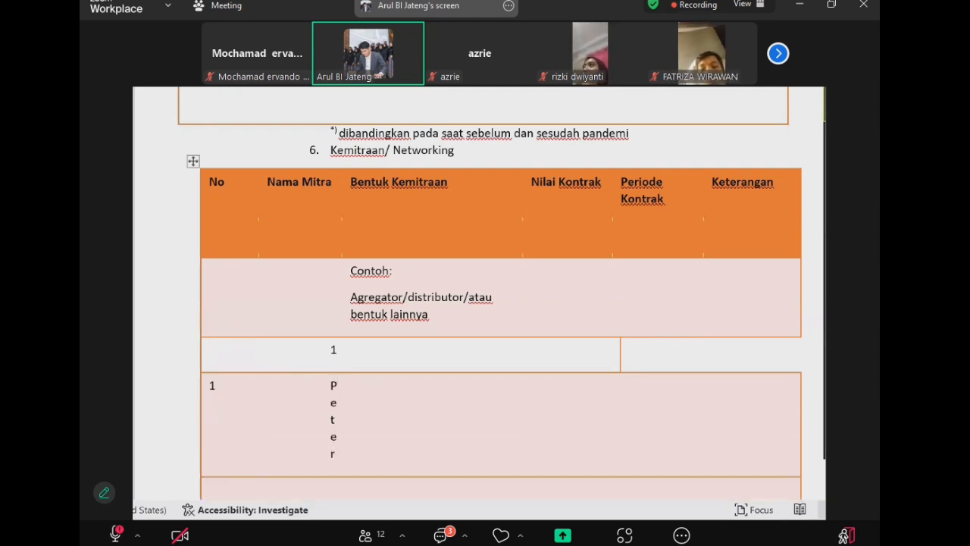
type("nakan")
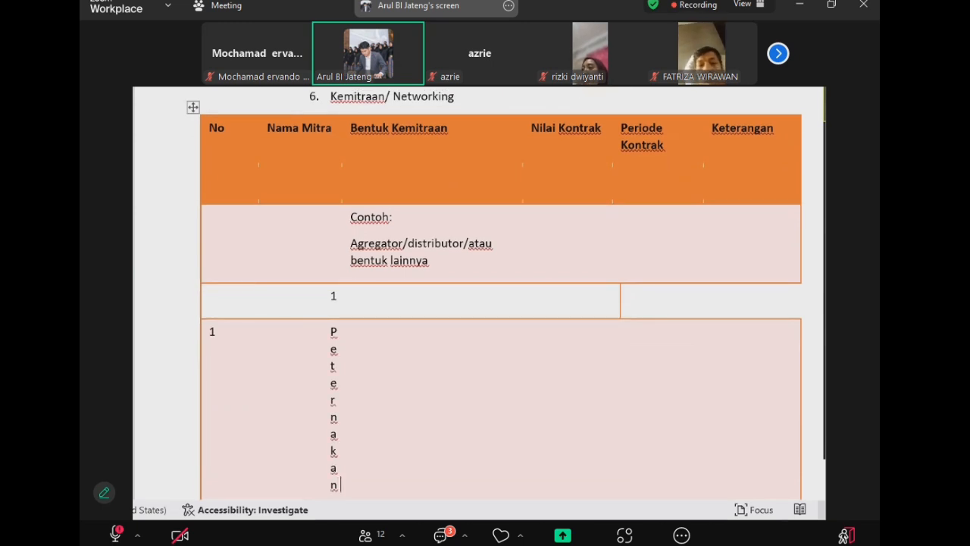
type("wahyu")
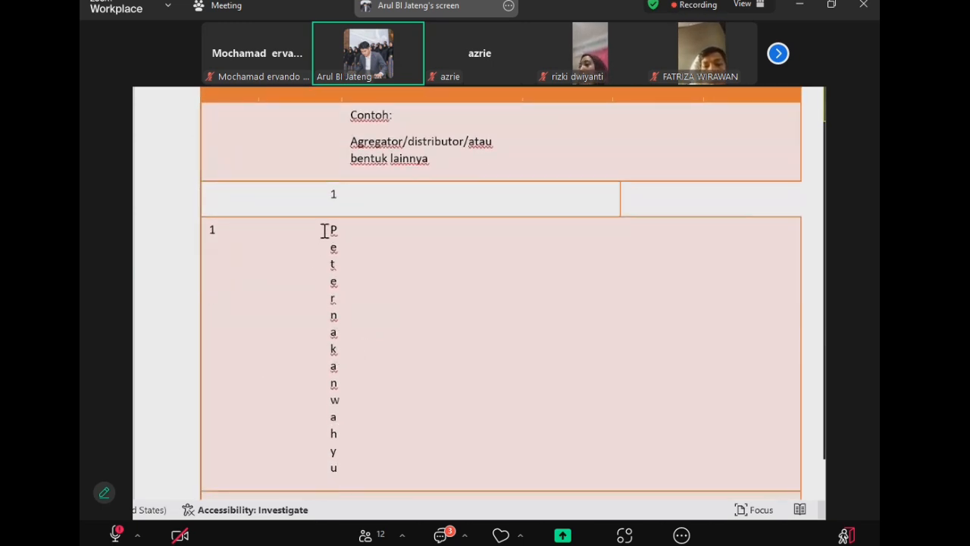
Reduce the left indent of the "Peternakan wahyu" text to the cell's edge and delete the stray 1 in the row above.
left_click_drag(325, 227, 341, 471)
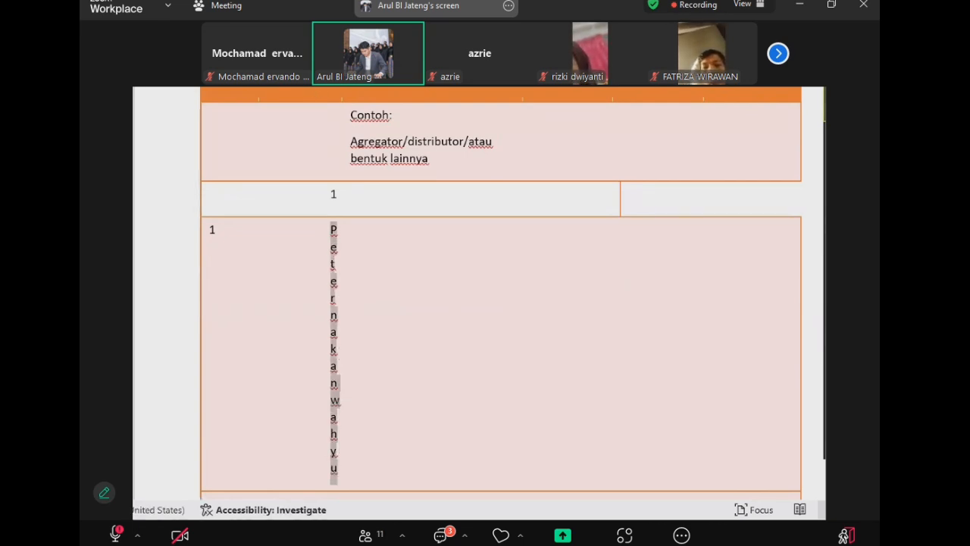
left_click_drag(329, 206, 262, 207)
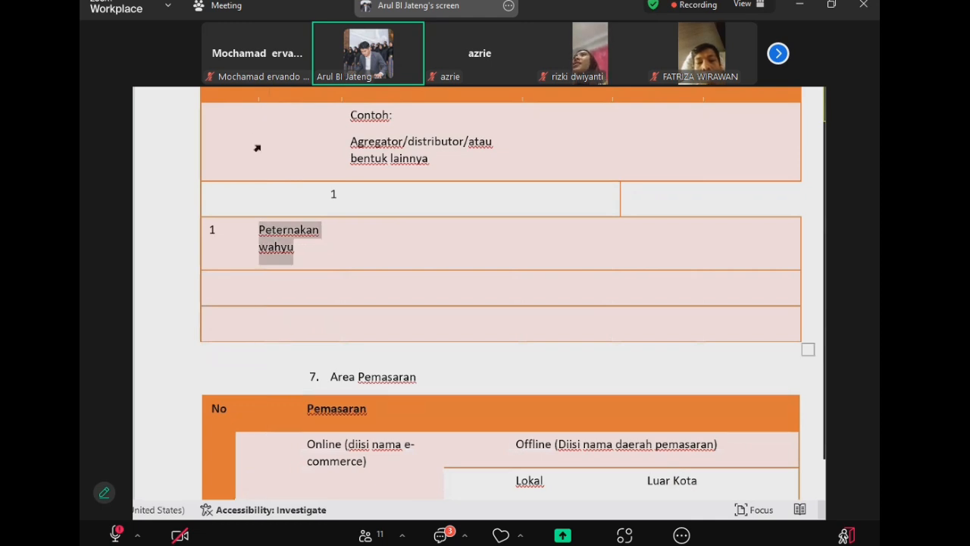
left_click(299, 249)
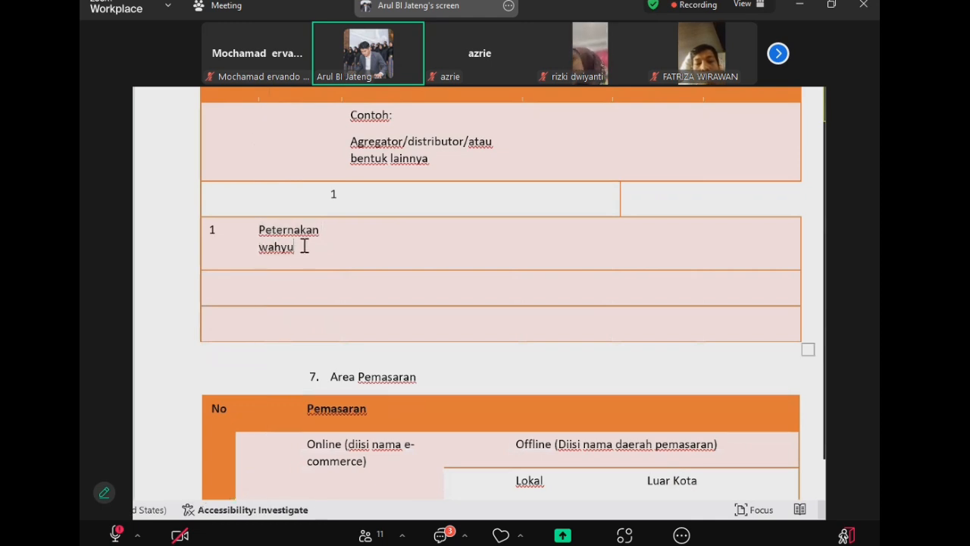
double_click(333, 194)
left_click(332, 195)
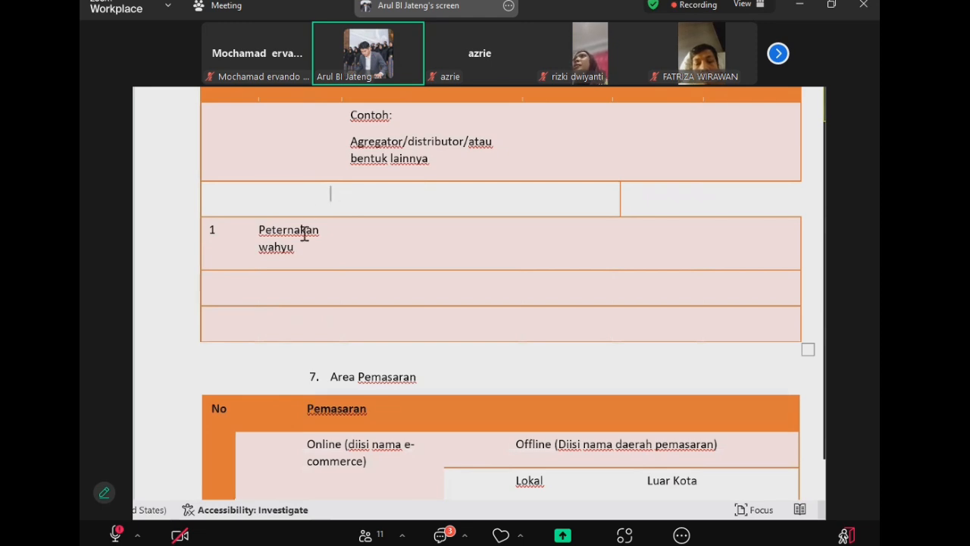
Reduce the left indent of the Bentuk Kemitraan cell in row 1 so it aligns with the cell's left edge.
left_click(370, 234)
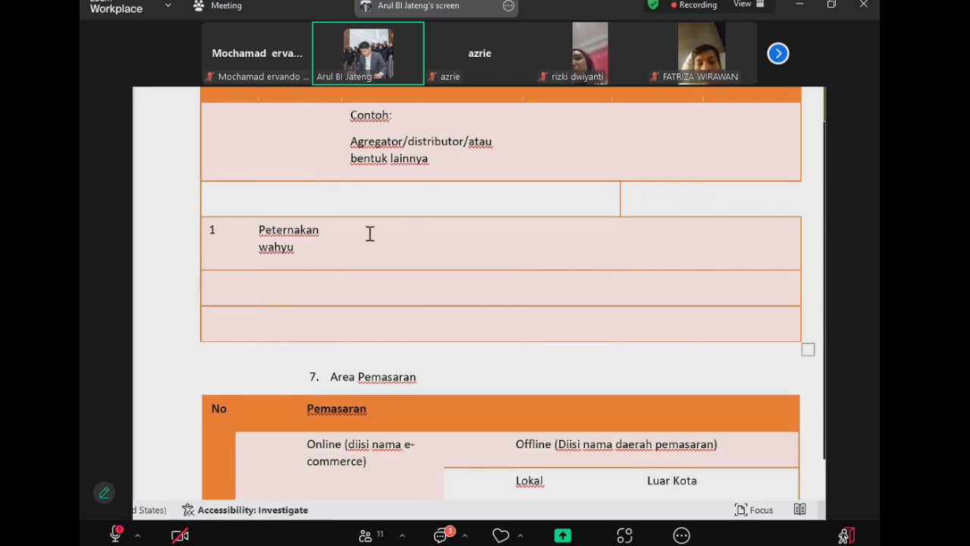
scroll(417, 190, "up", 2)
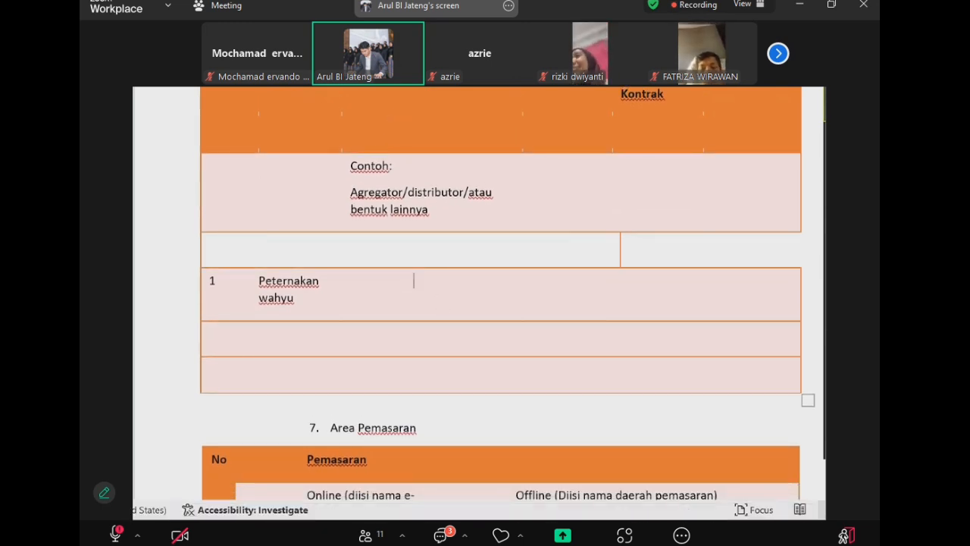
left_click_drag(413, 294, 354, 294)
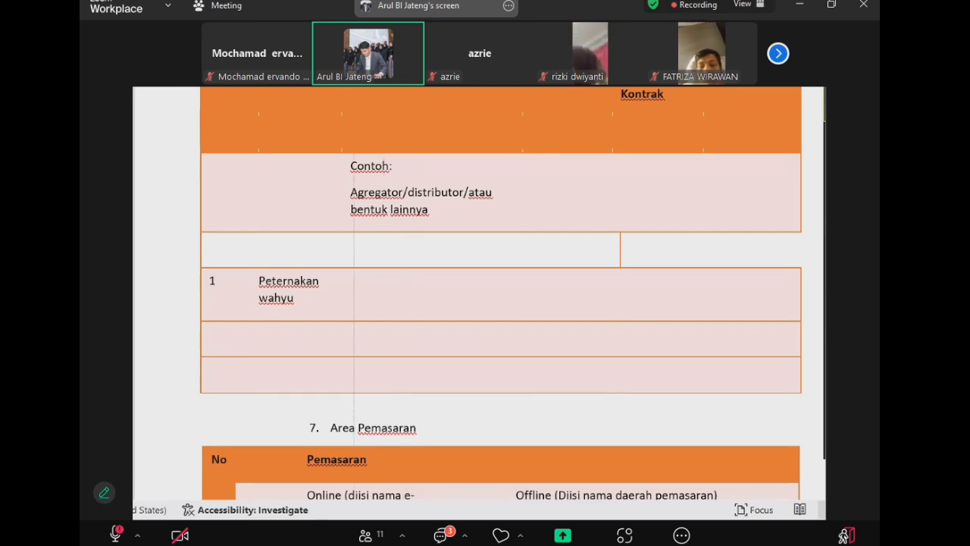
left_click_drag(354, 303, 344, 303)
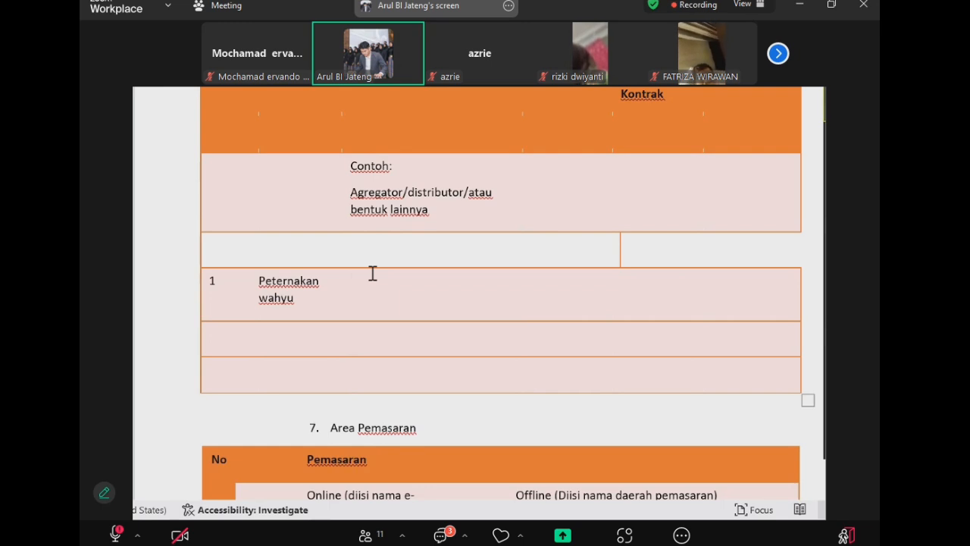
scroll(373, 273, "up", 3)
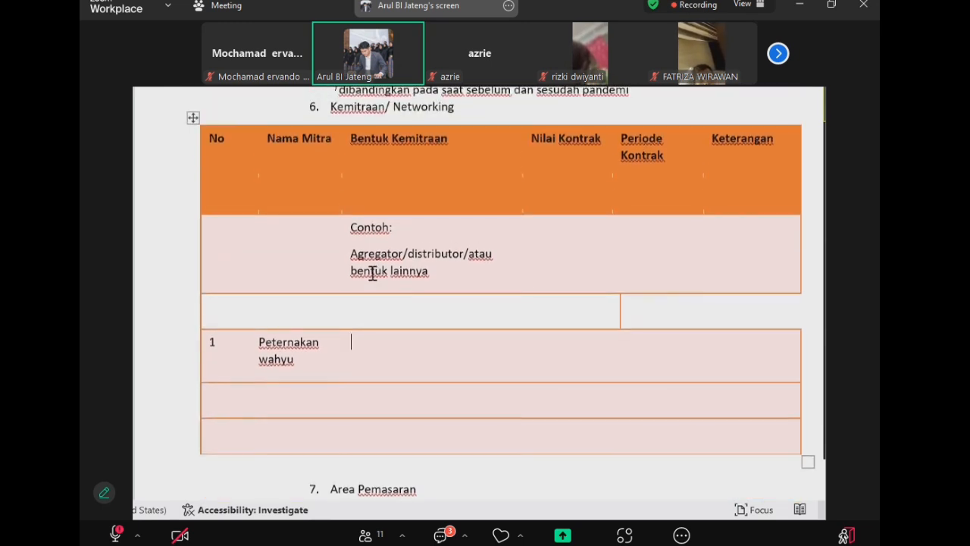
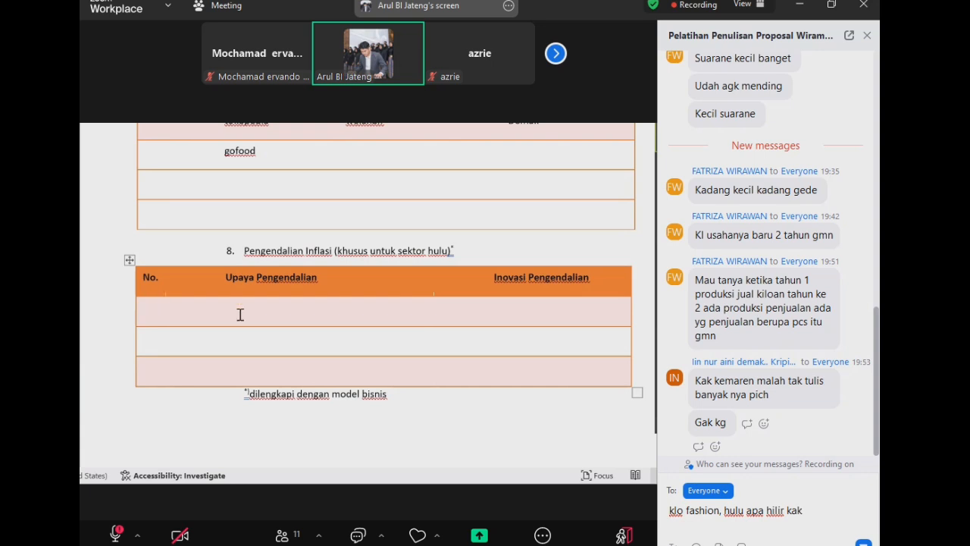
Send "klo fashion, hulu apa hilir kak?" to everyone in the meeting chat and close the chat.
type("?")
key("Return")
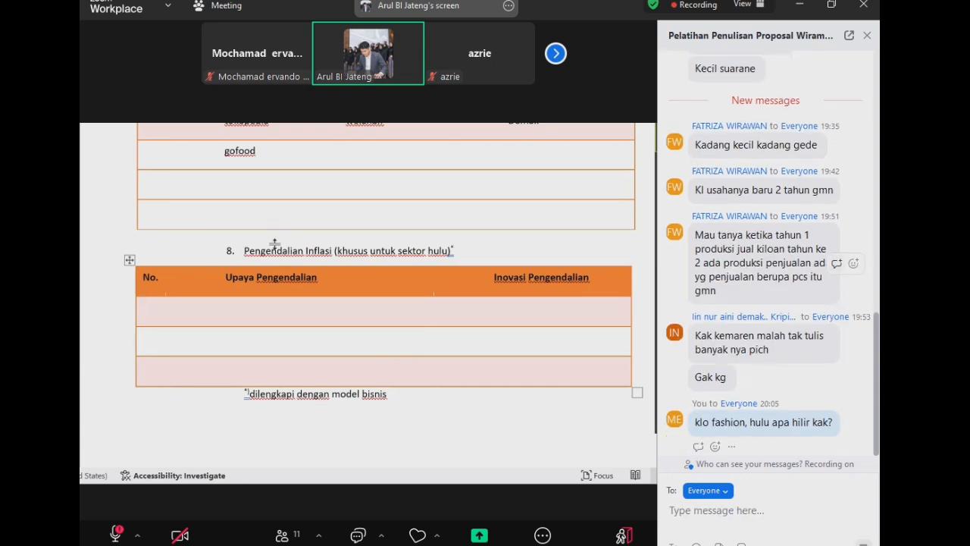
left_click(867, 36)
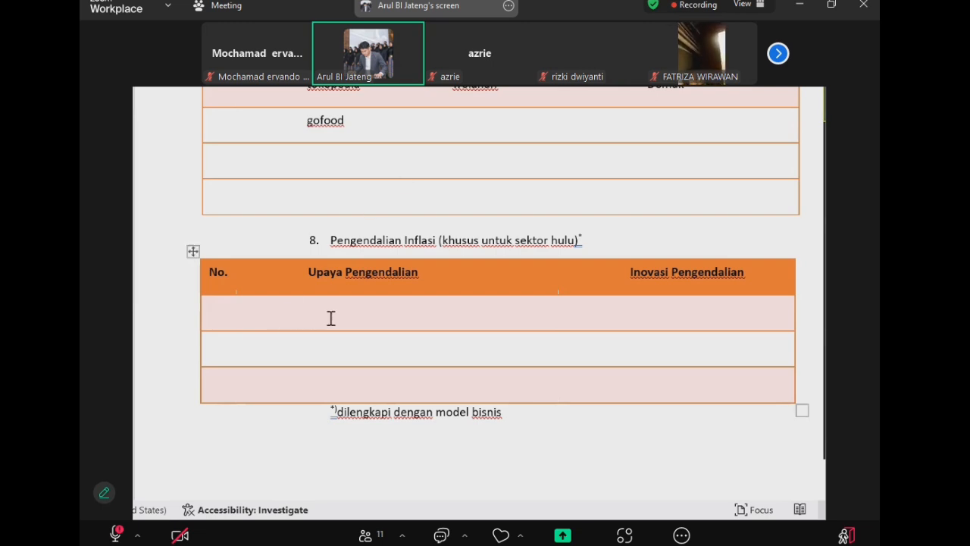
Number the first row of the Pengendalian Inflasi table 1, widening the No. column and reducing the number's left indent.
right_click(222, 312)
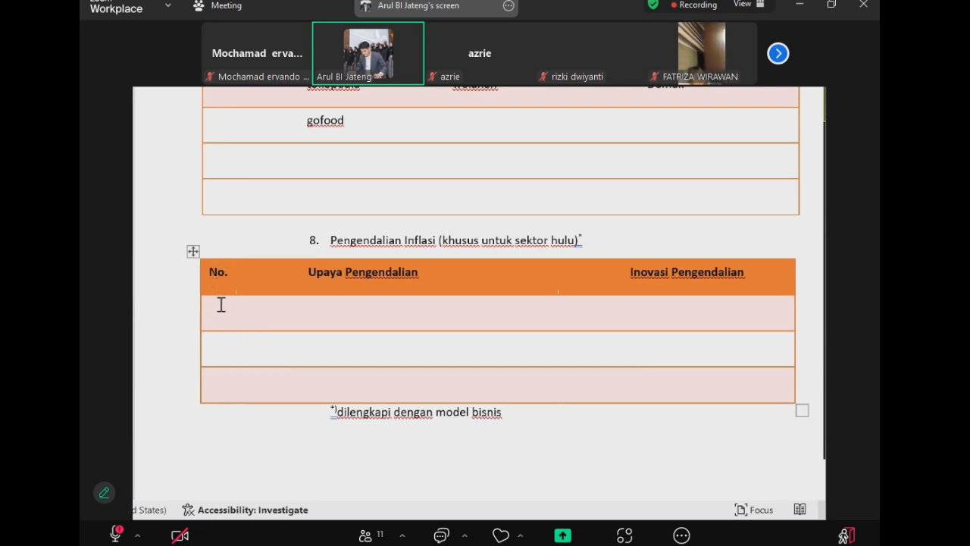
right_click(221, 305)
left_click(218, 312)
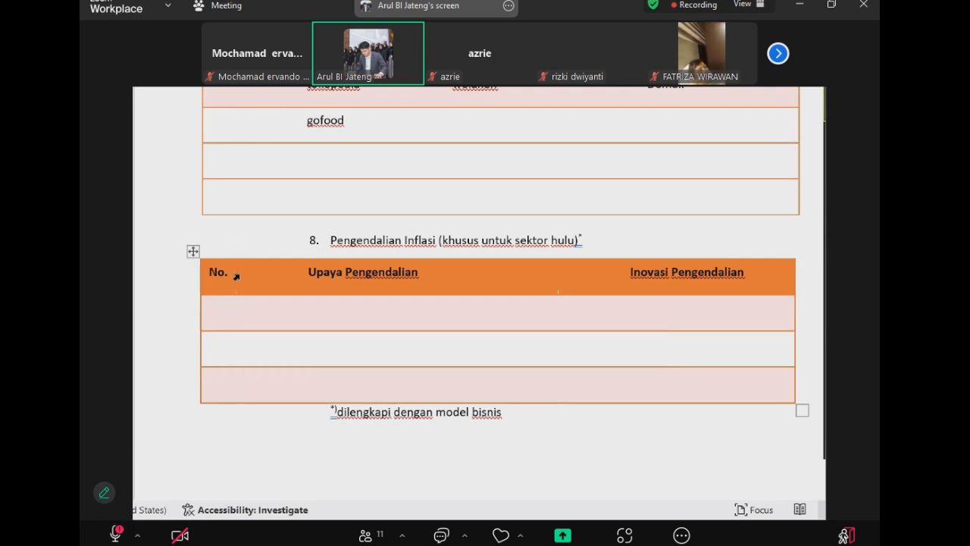
left_click_drag(241, 288, 283, 296)
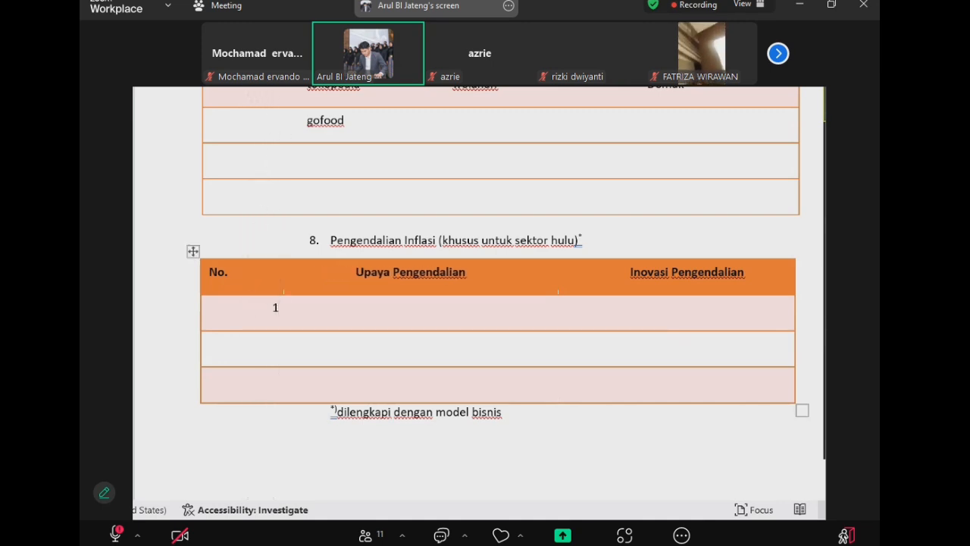
left_click_drag(279, 307, 225, 307)
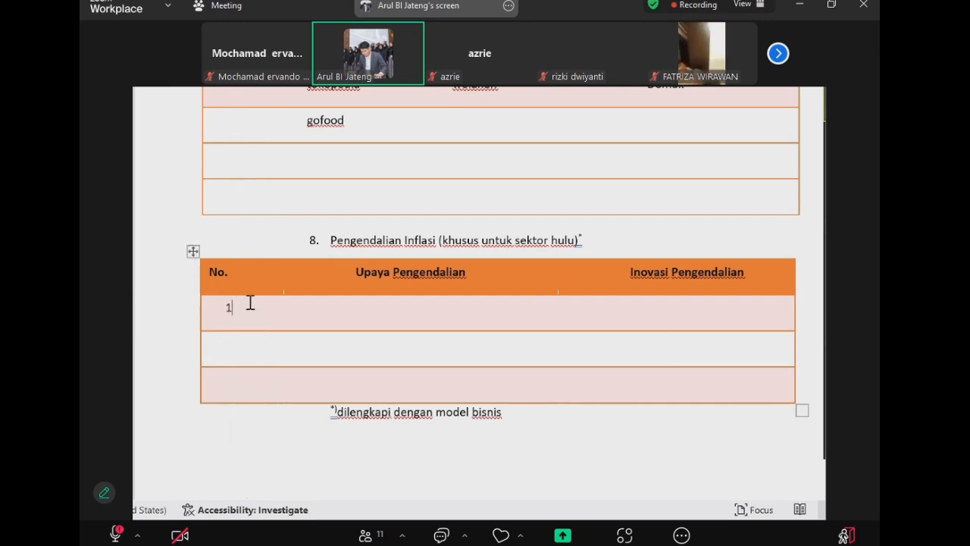
Widen the No. cell of the gofood row, reduce its left indent and enter 1.
left_click(225, 154)
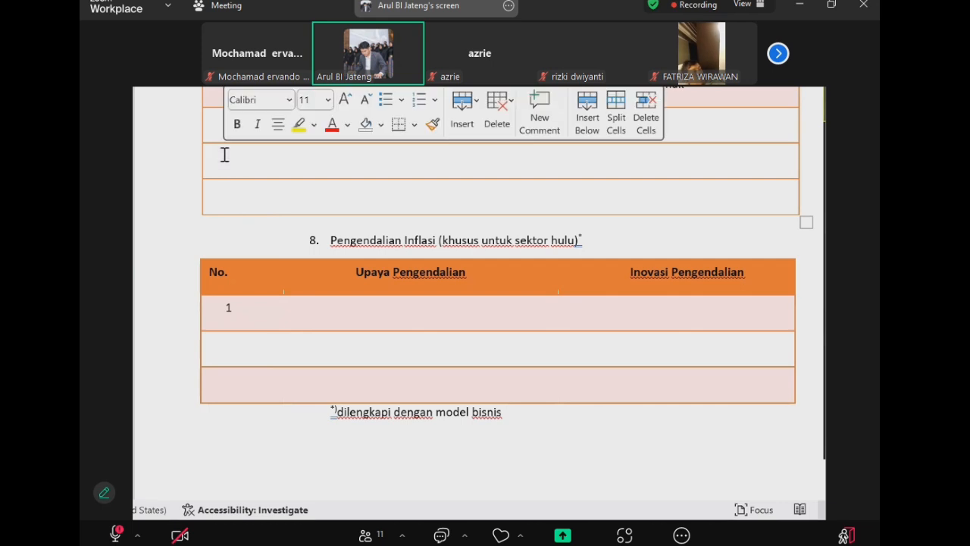
left_click(206, 116)
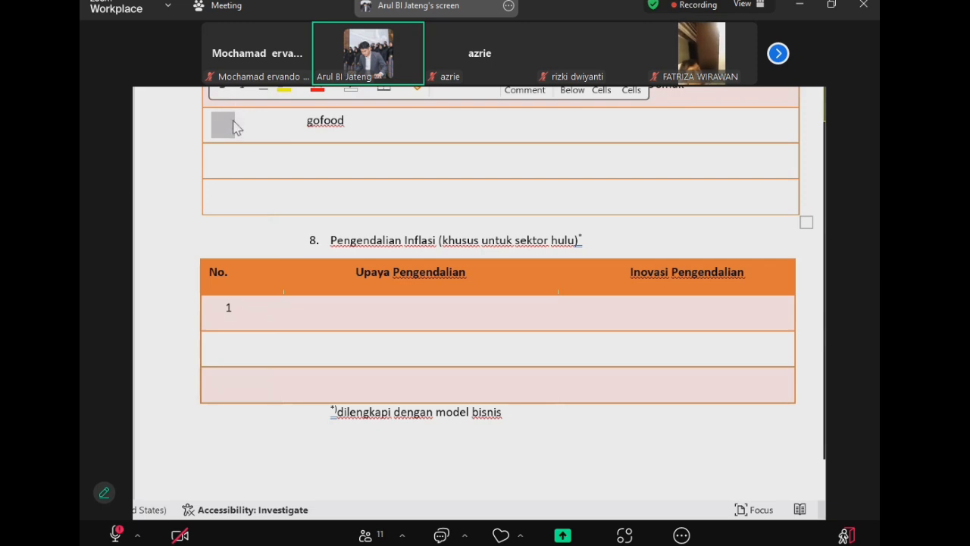
left_click_drag(236, 121, 287, 123)
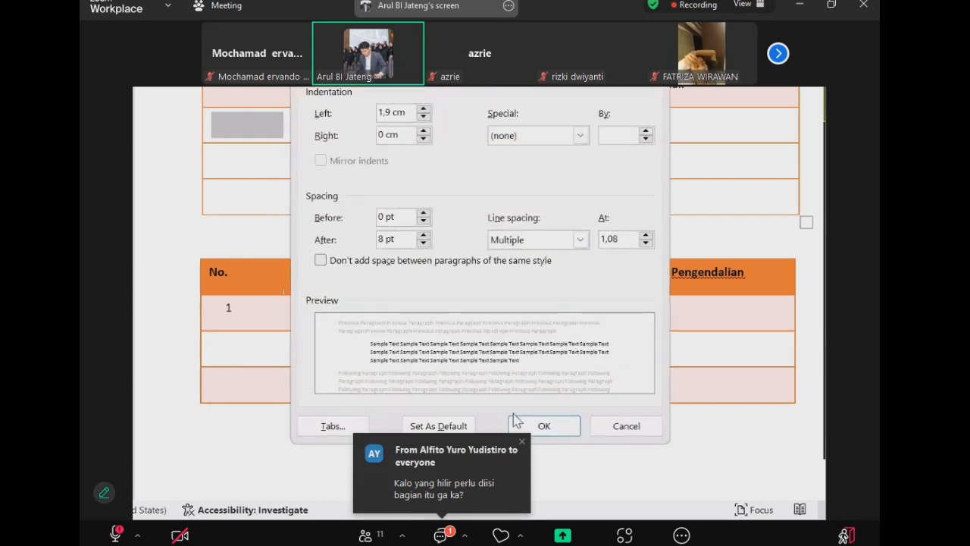
left_click(626, 427)
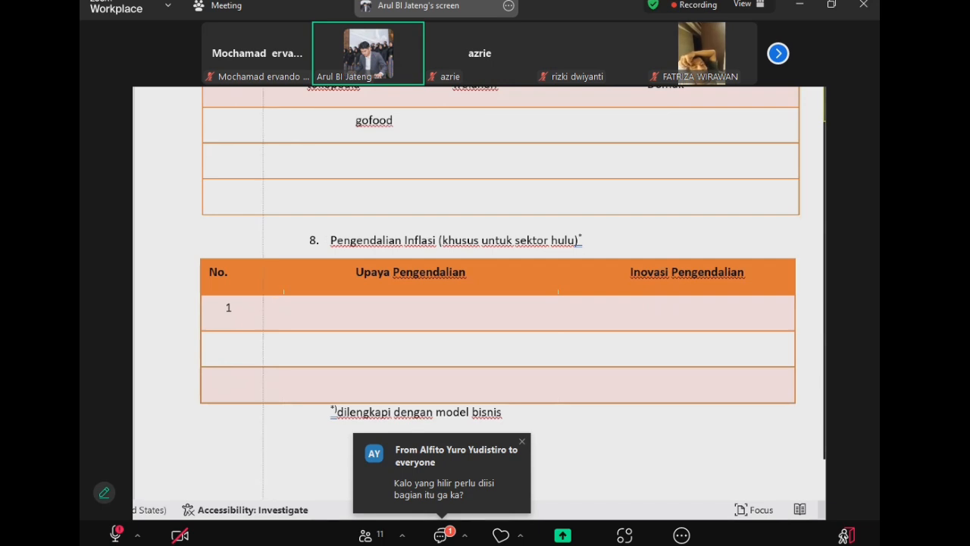
left_click(219, 130)
type("1")
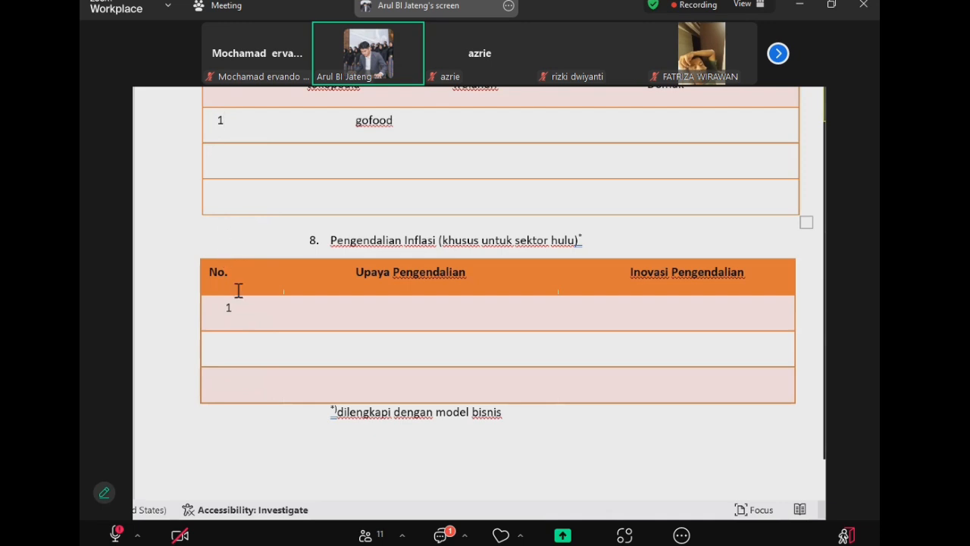
Narrow the No. column of the Pengendalian Inflasi table and begin row 1's Upaya Pengendalian entry with "Pada tahun 2023".
left_click(241, 314)
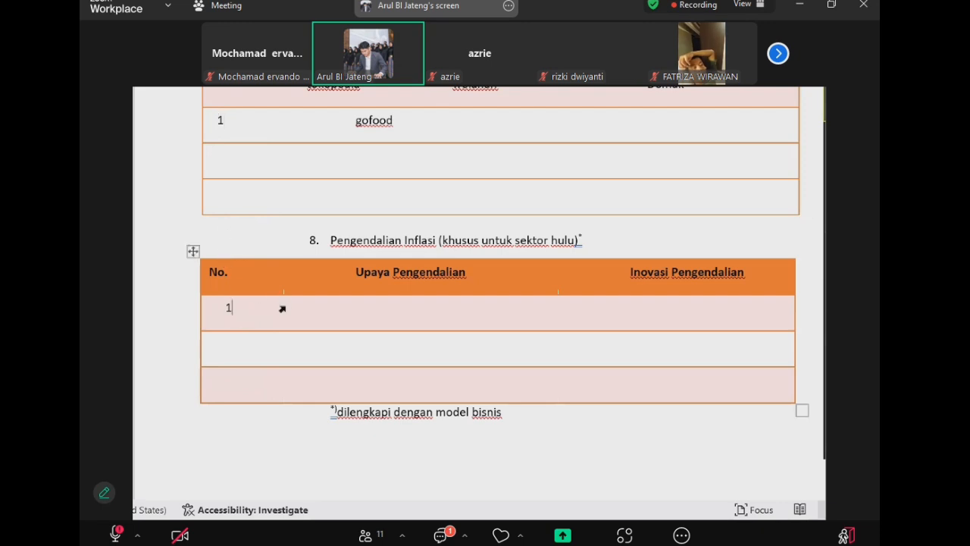
left_click_drag(258, 306, 248, 312)
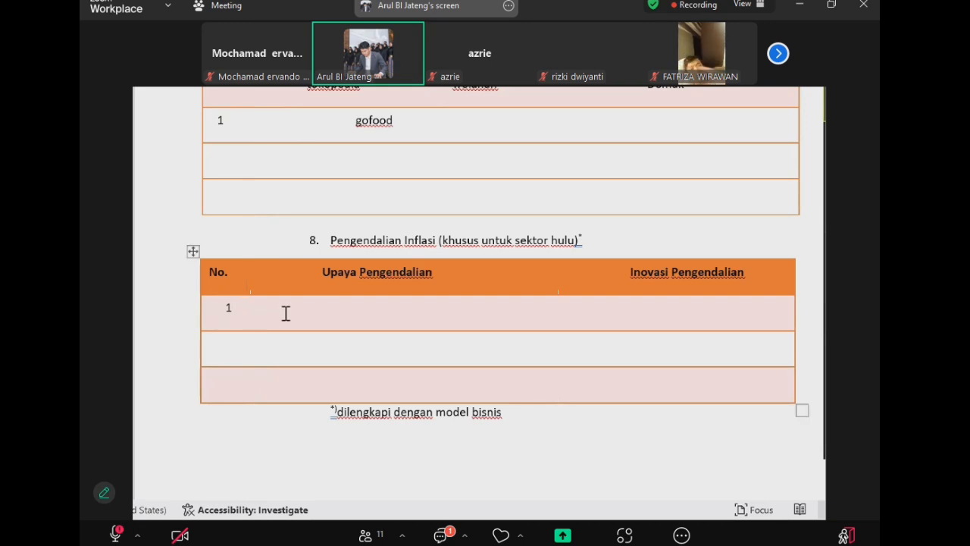
left_click(285, 313)
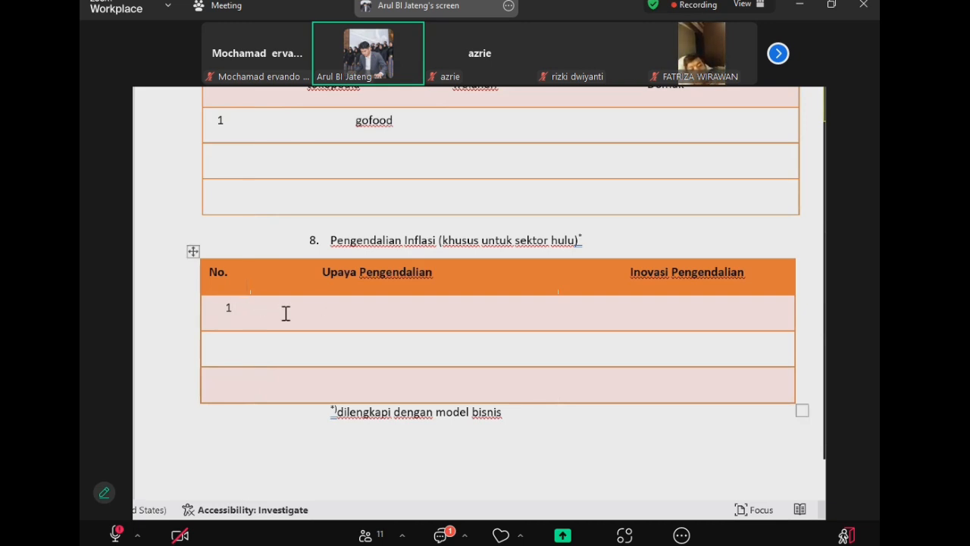
type("Pada tahuhn")
key("BackSpace")
key("BackSpace")
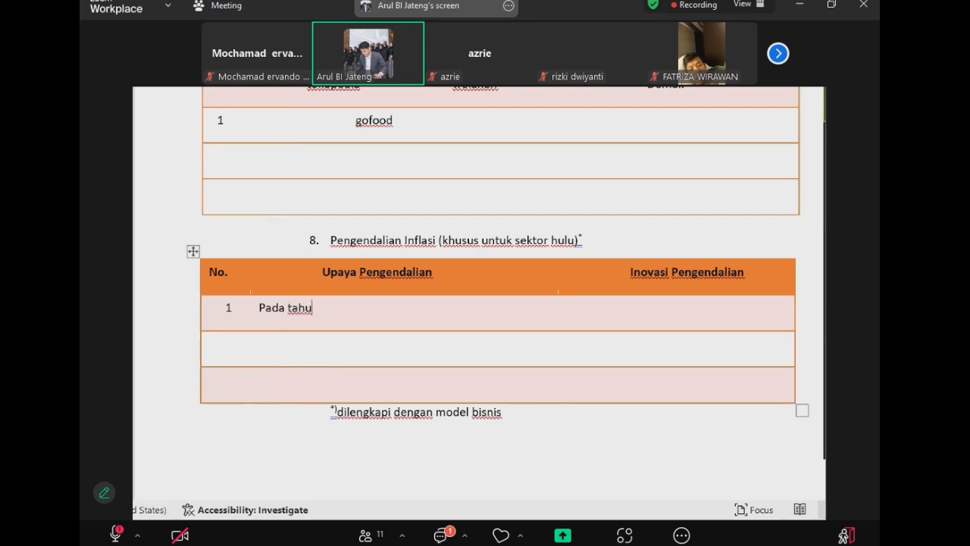
type("n 202")
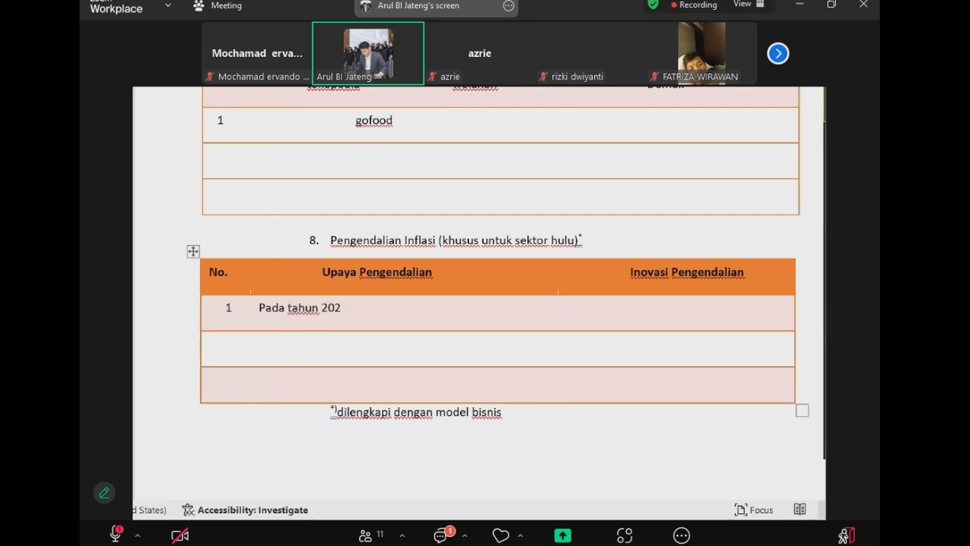
Continue row 1's Upaya Pengendalian entry with "menjelang hari raya idul fitri harga".
type("3 menjelang bula")
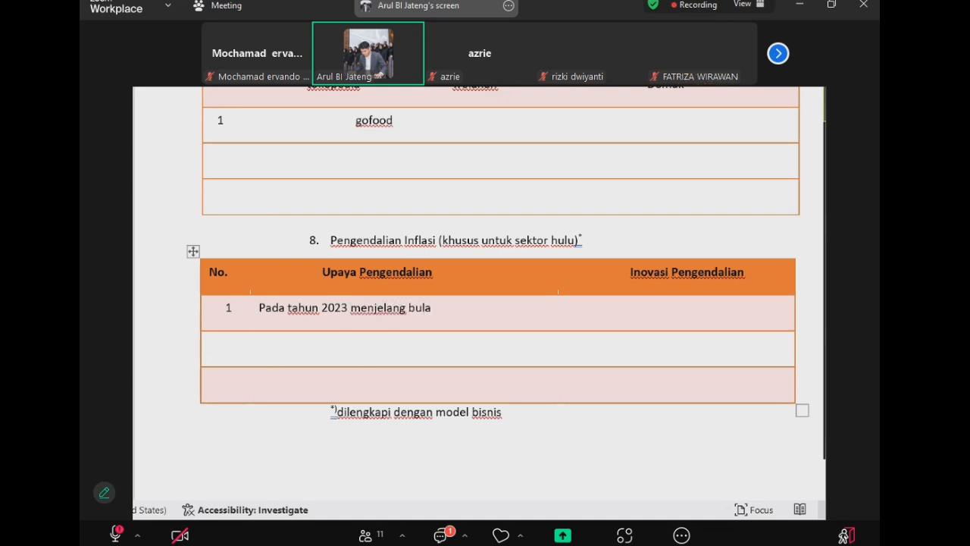
key("BackSpace")
key("BackSpace")
key("BackSpace")
key("BackSpace")
type("hari r")
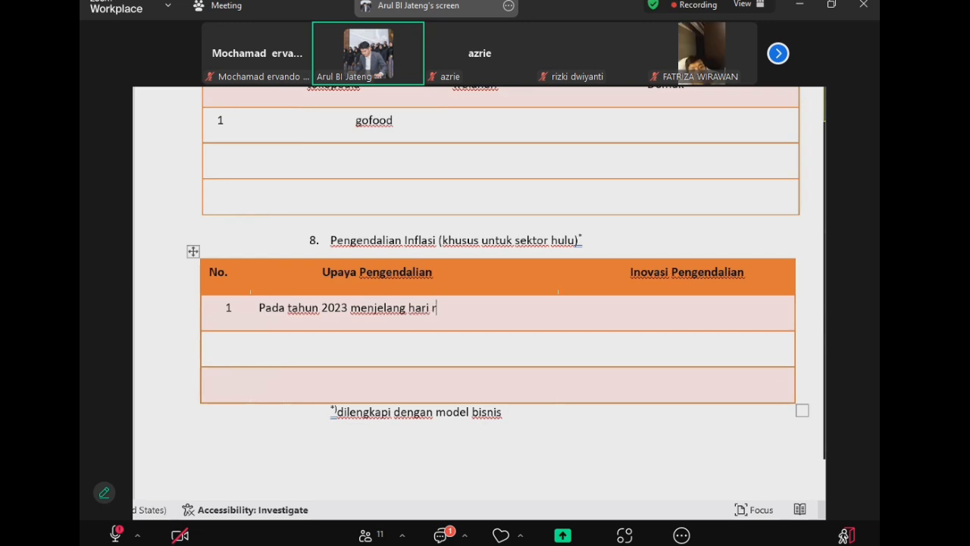
type("aya idul ")
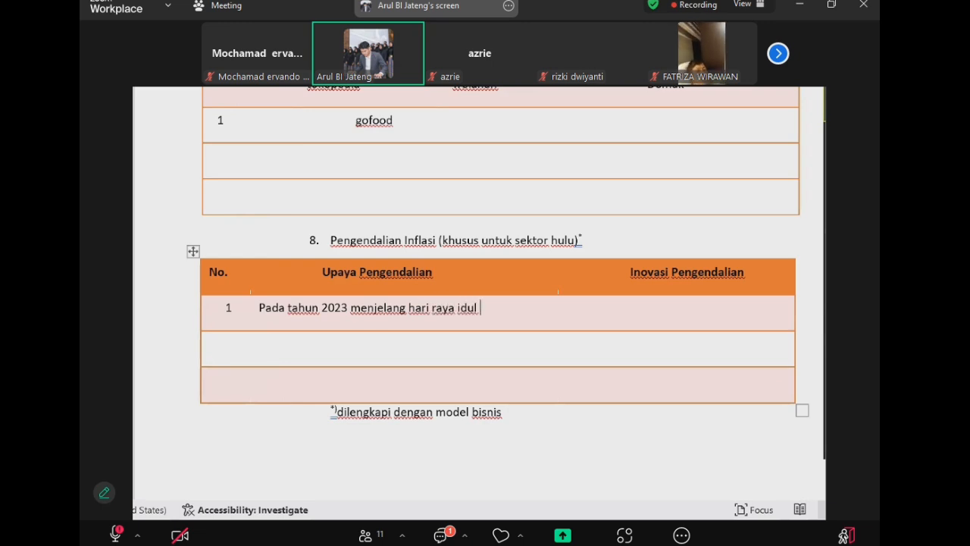
type("fitri ")
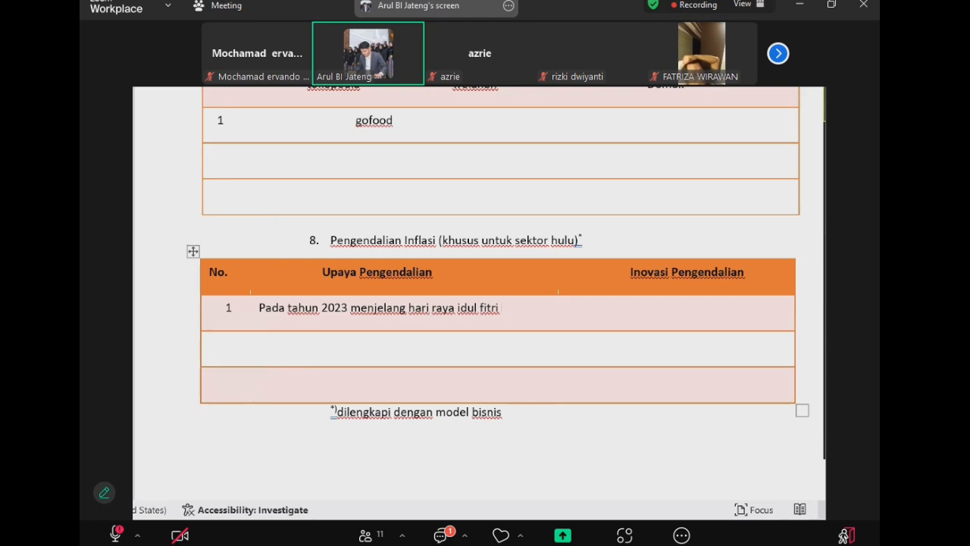
type("hare")
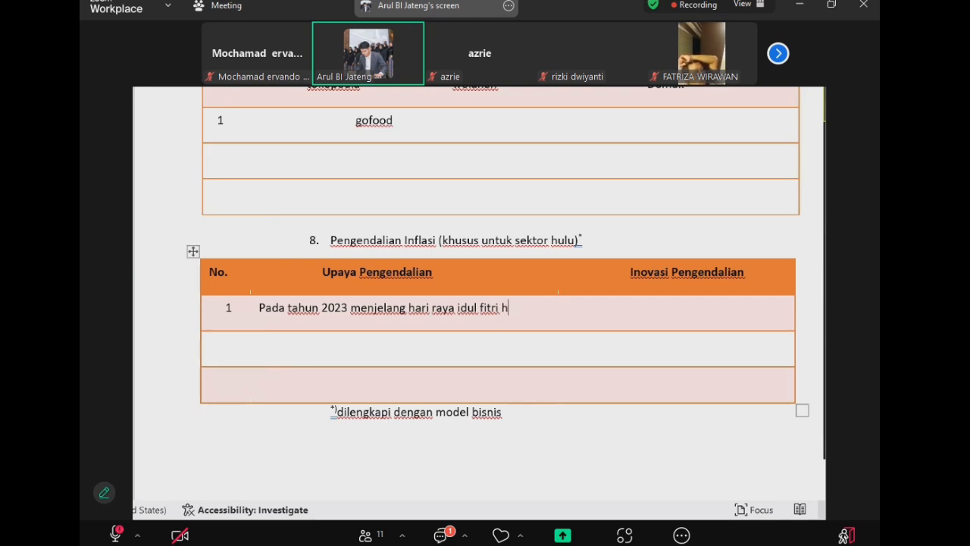
key("BackSpace")
type("ga")
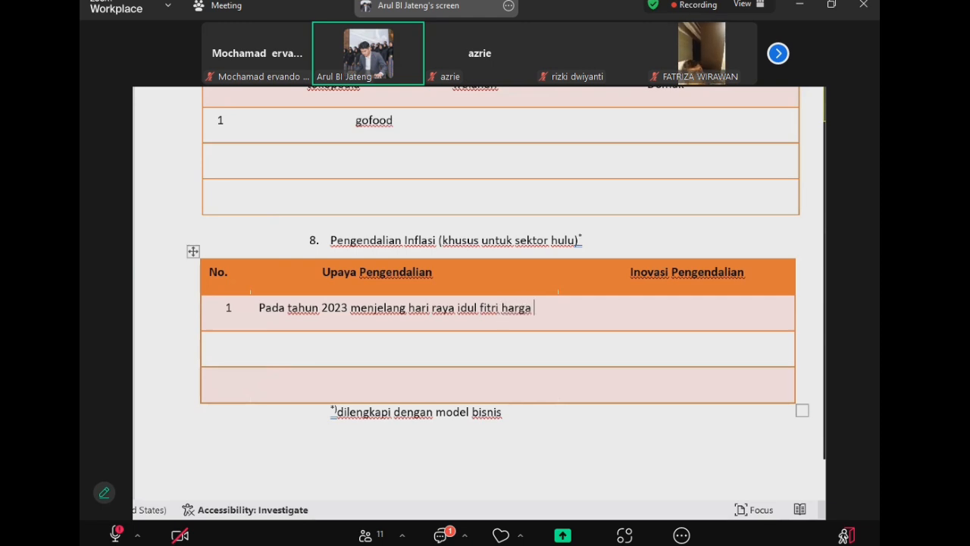
type(" p")
key("BackSpace")
type("bahan p")
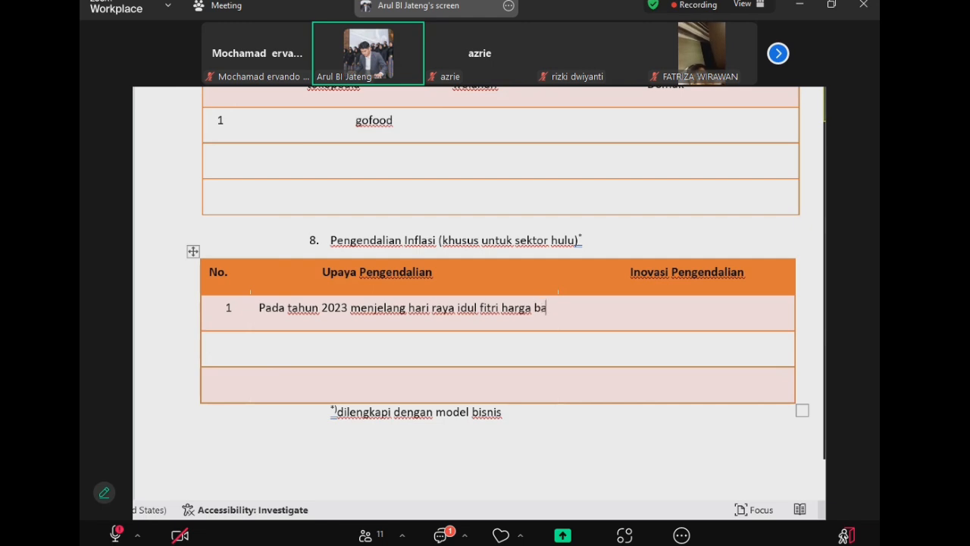
key("BackSpace")
key("BackSpace")
key("BackSpace")
key("BackSpace")
key("BackSpace")
key("BackSpace")
key("BackSpace")
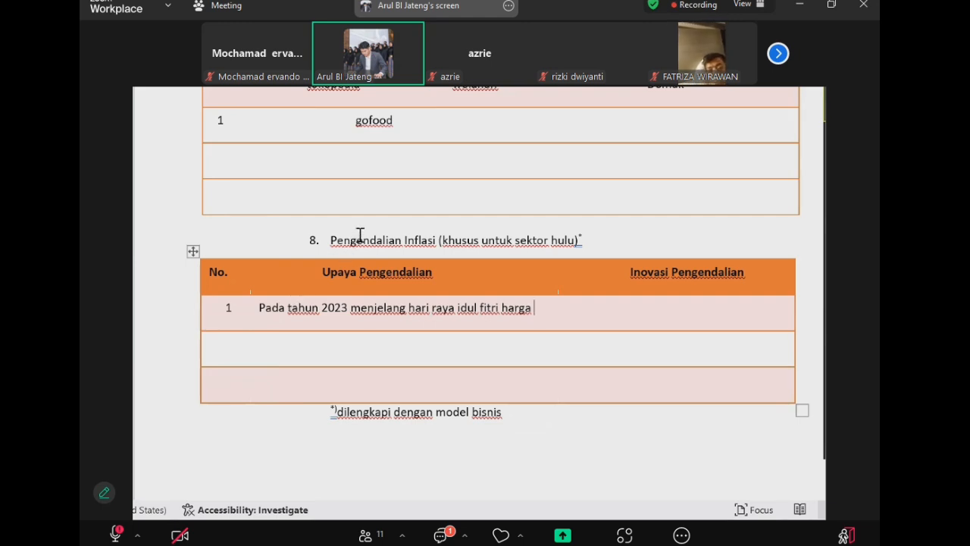
Extend the Upaya Pengendalian entry in row 1 with "sayur naik,".
scroll(360, 235, "up", 3)
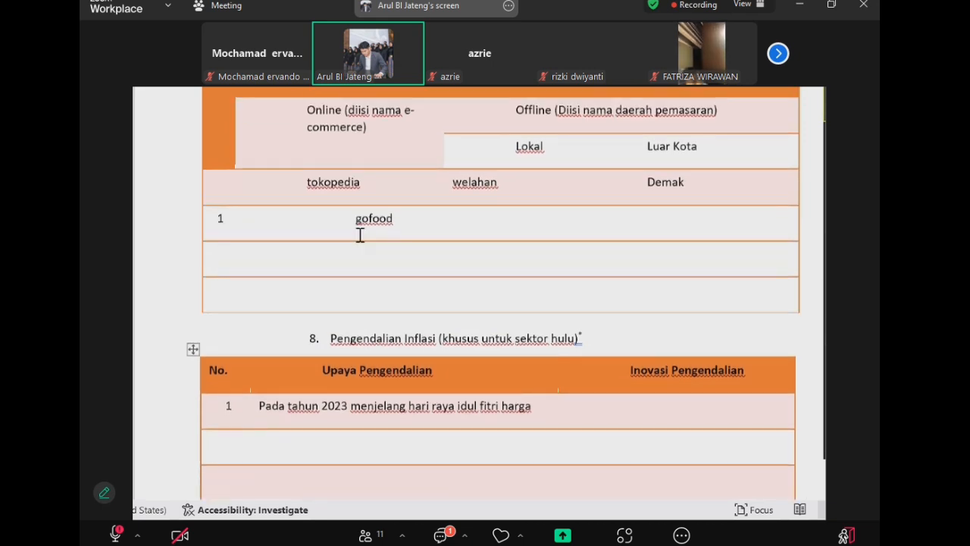
scroll(360, 235, "down", 2)
scroll(360, 235, "down", 1)
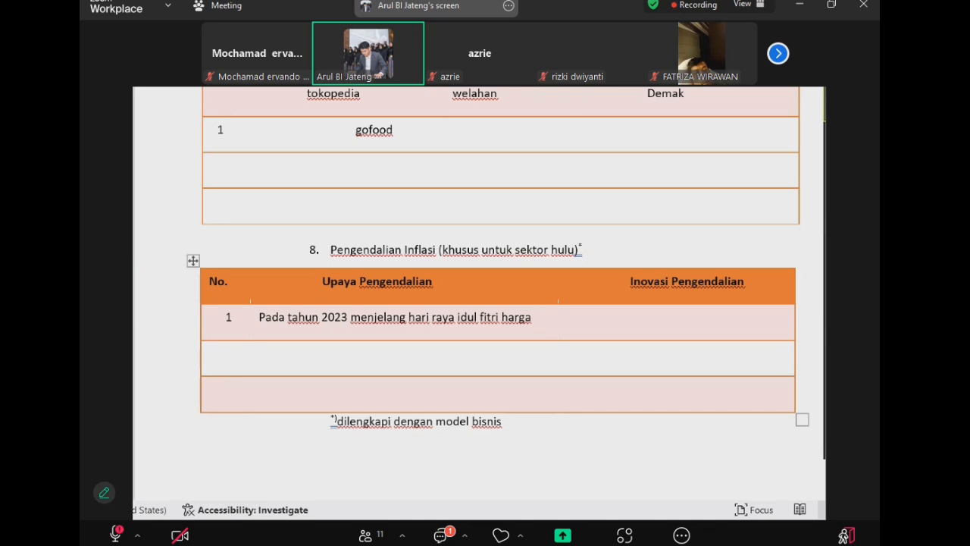
type("sayur naik")
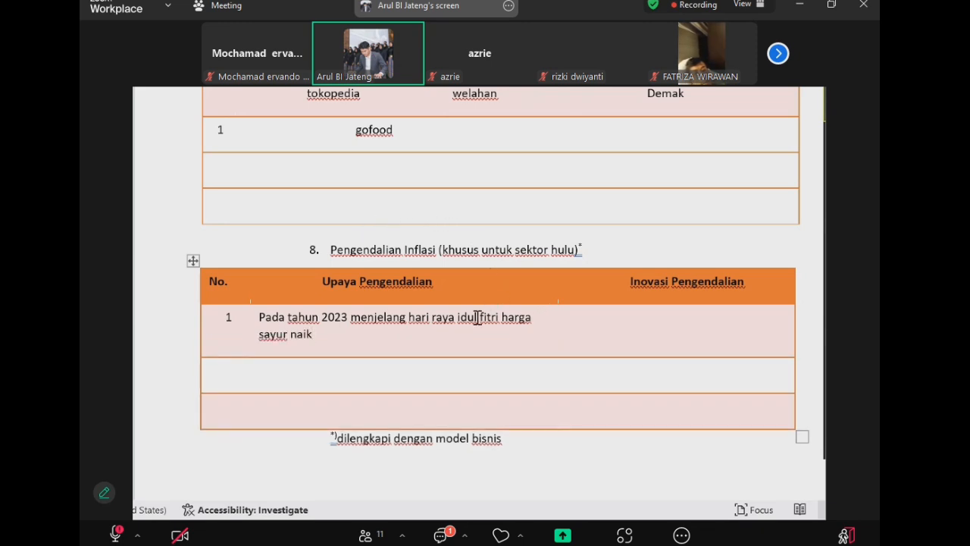
type(",")
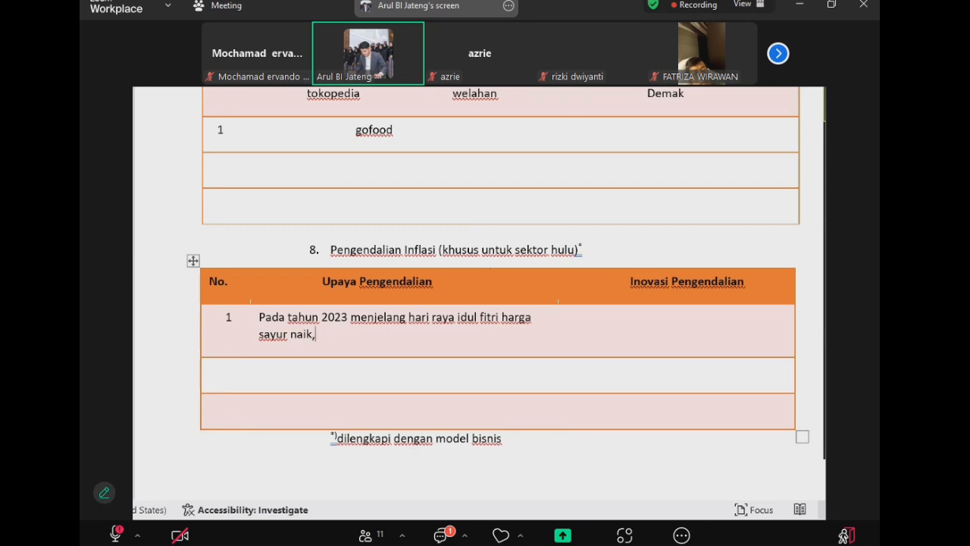
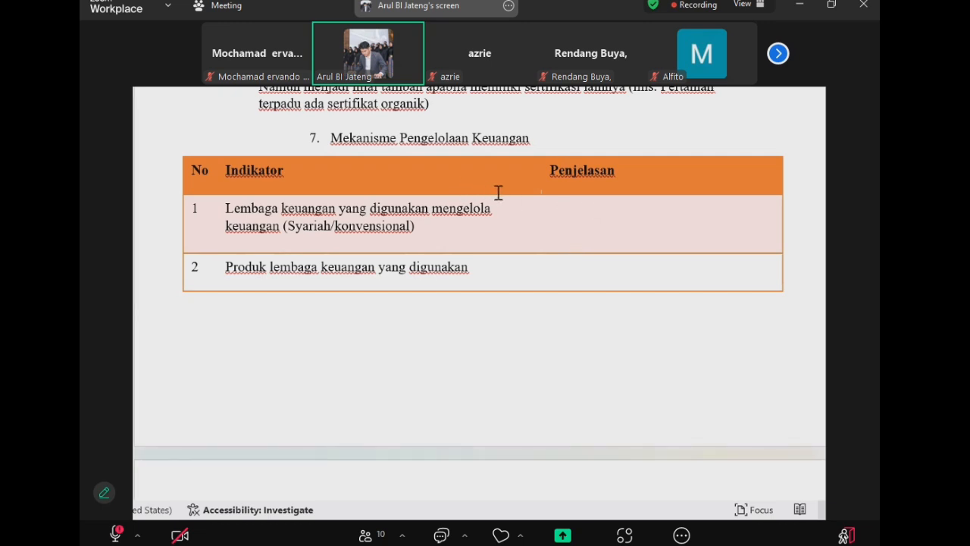
Reduce the left indent of row 1's Penjelasan cell in the Mekanisme Pengelolaan Keuangan table to align it with the column header.
left_click(578, 216)
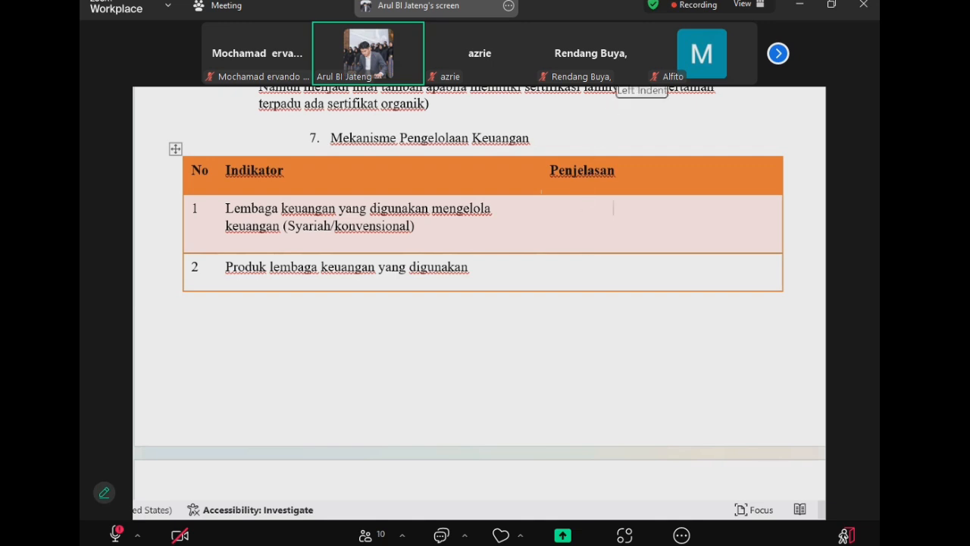
left_click_drag(614, 73, 552, 73)
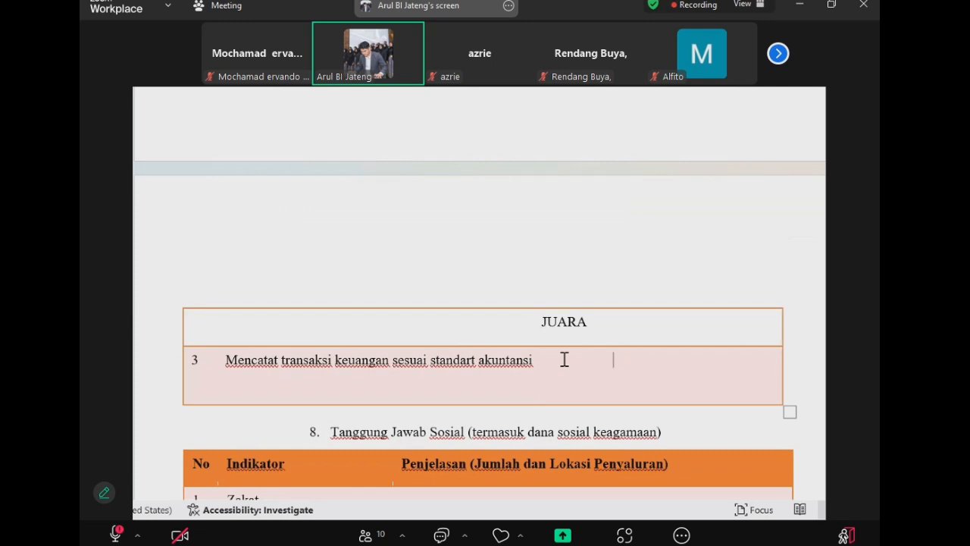
Fill the Penjelasan cell of row 3, on recording transactions to accounting standards, with "Iya benar kami selalu mencattkdfakshgdadf".
type("ya benar kami selalu m")
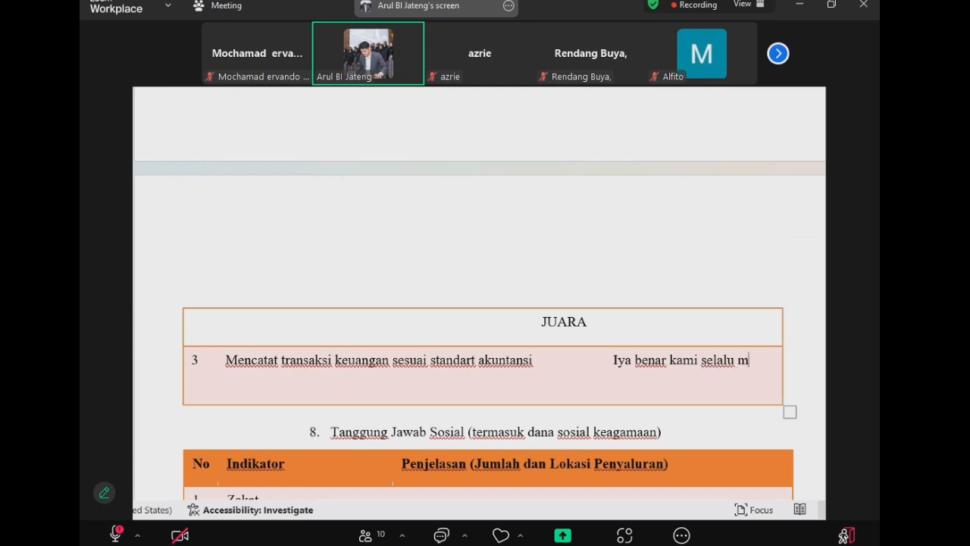
type("encattkdfakshgdadf")
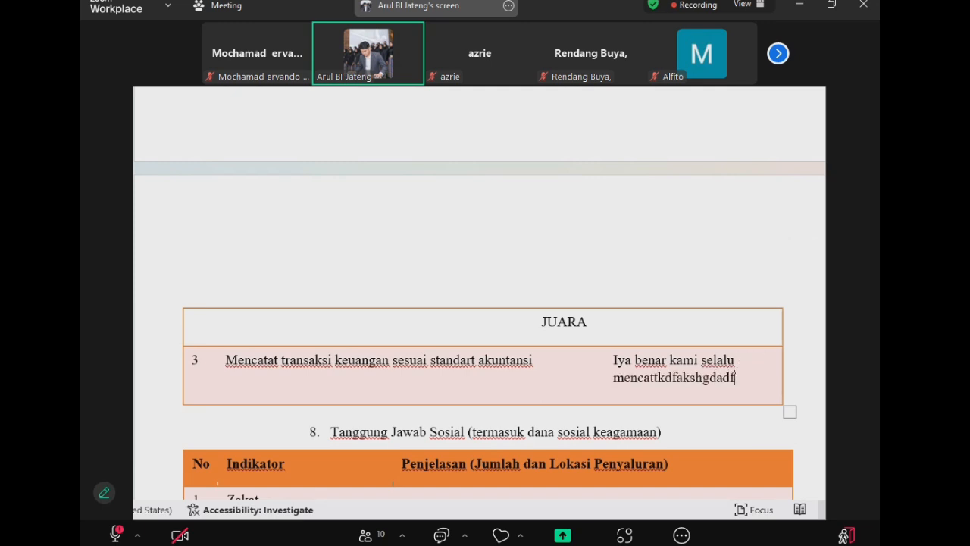
scroll(534, 361, "down", 5)
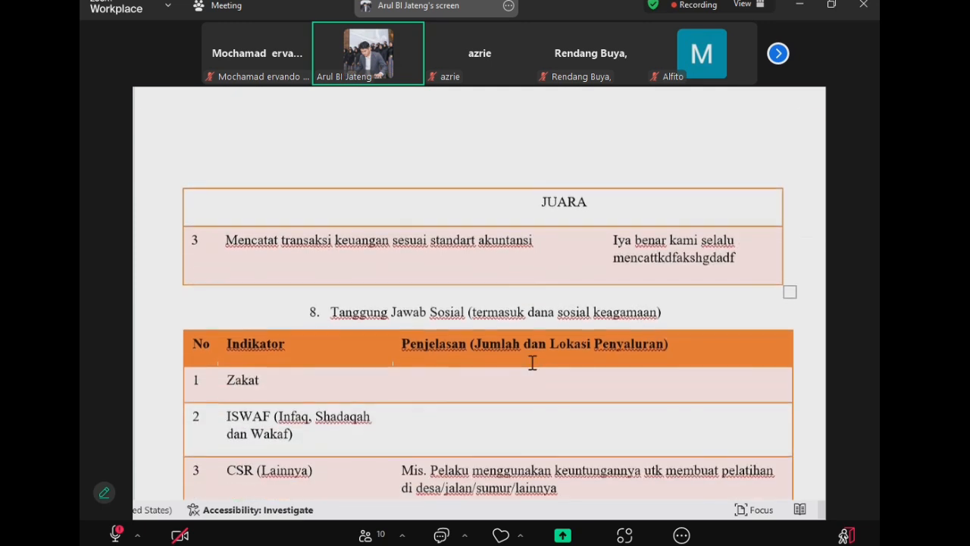